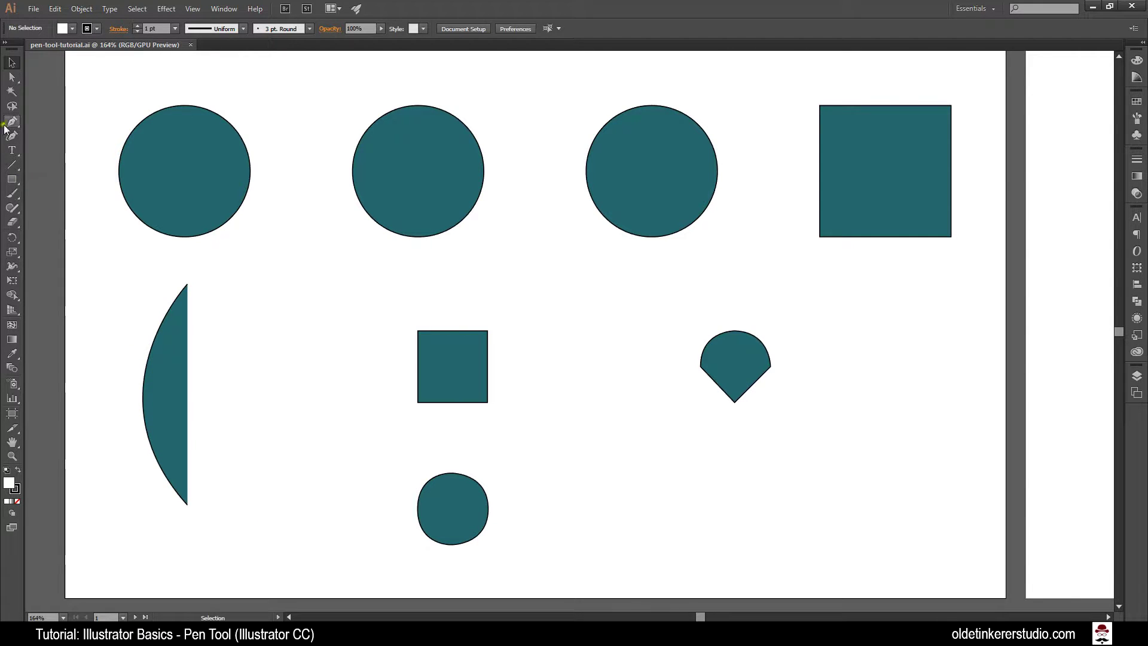
Add an anchor point on the lower-left edge of the first circle using the Add Anchor Point tool.
left_click(9, 122)
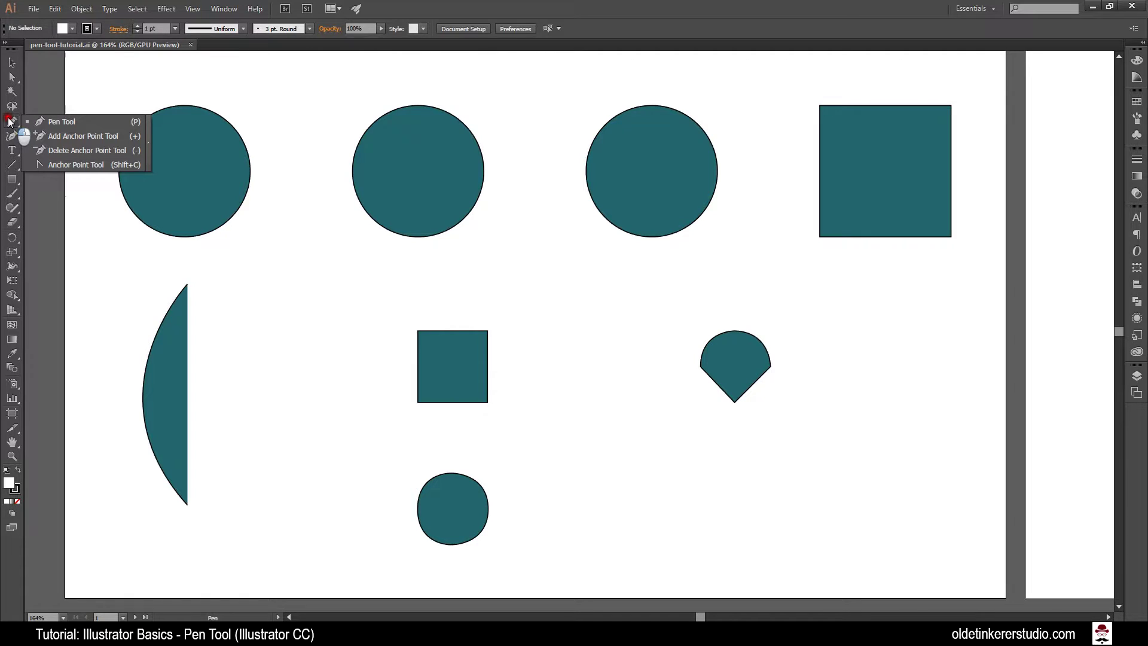
left_click(67, 139)
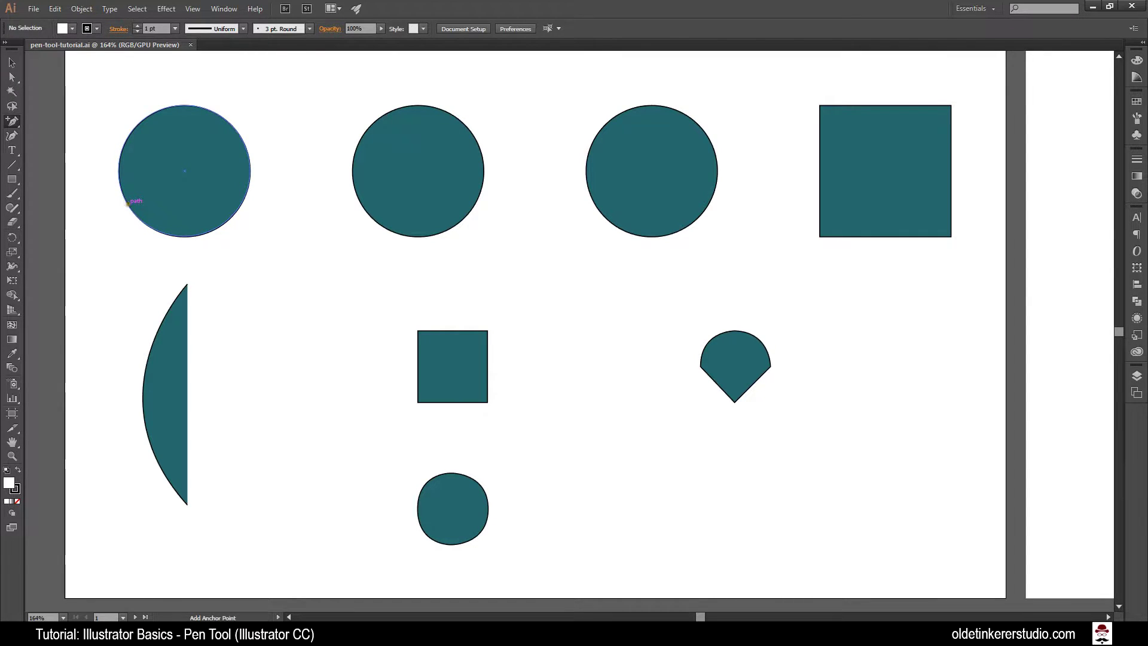
left_click(128, 203)
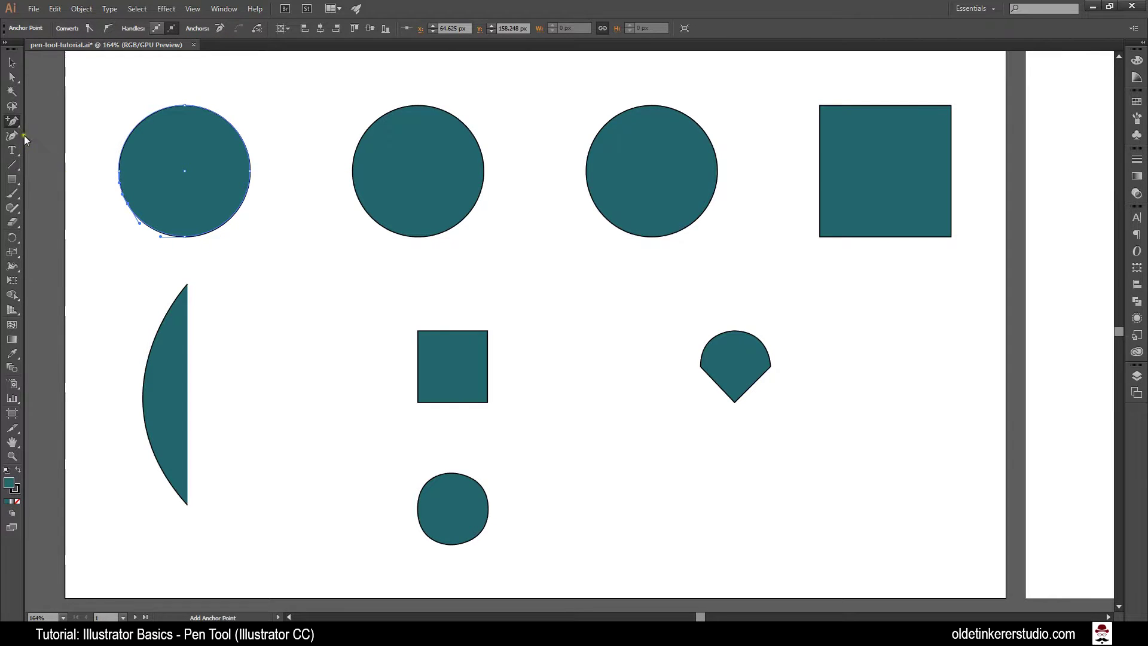
Delete the leftmost anchor point of the second circle with the Delete Anchor Point tool.
left_click(12, 122)
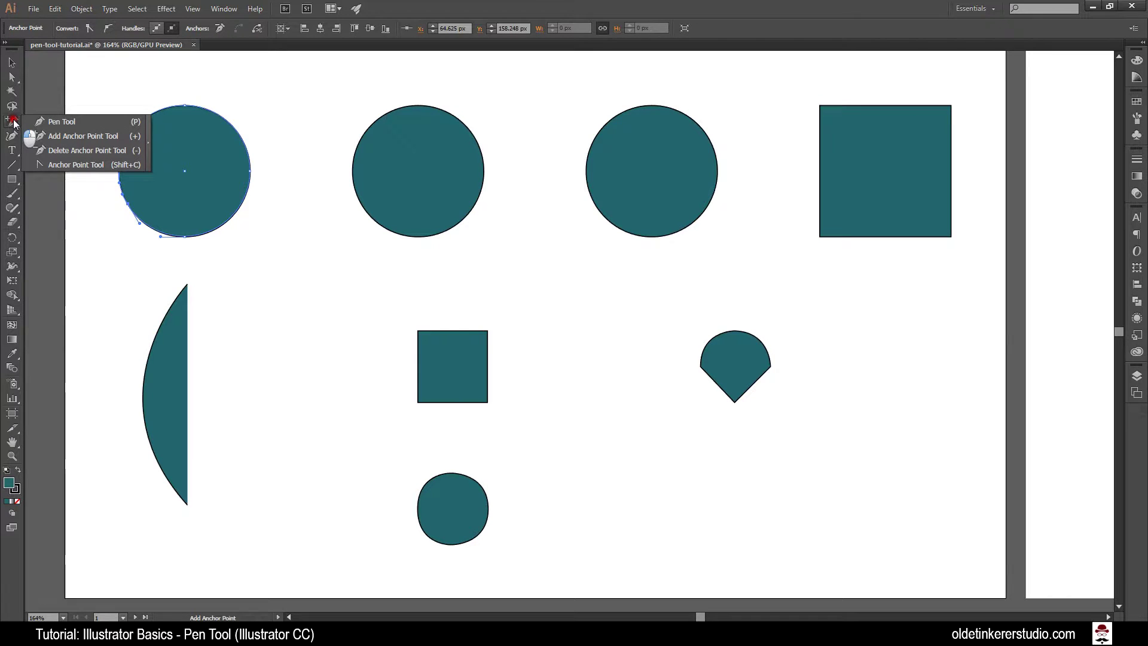
left_click(63, 152)
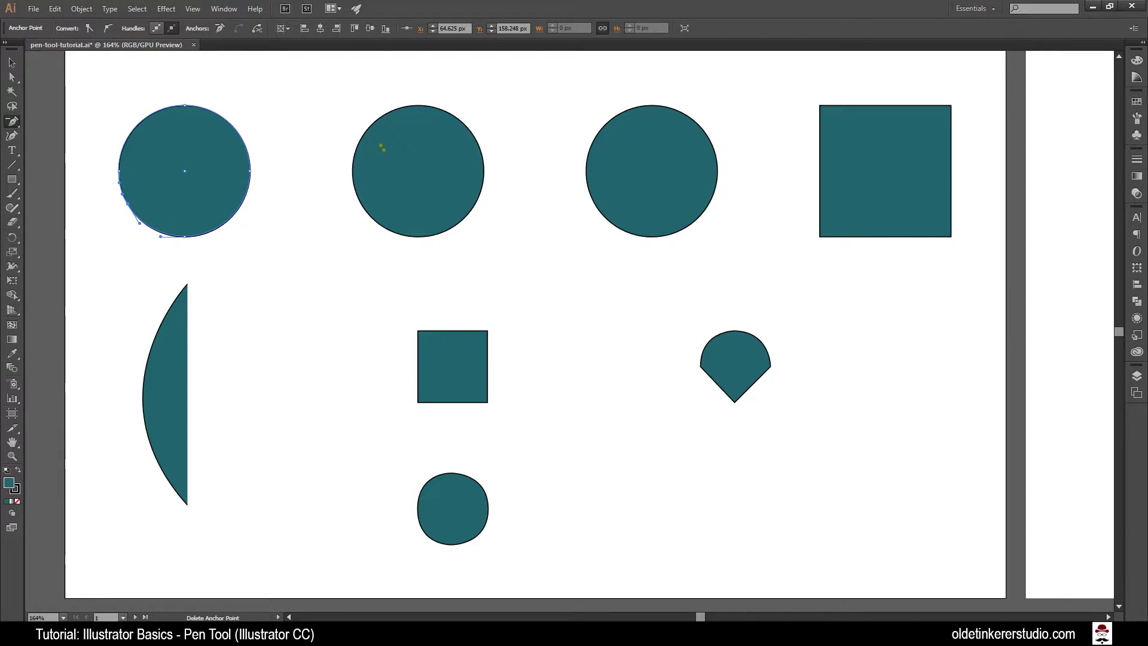
left_click(352, 169)
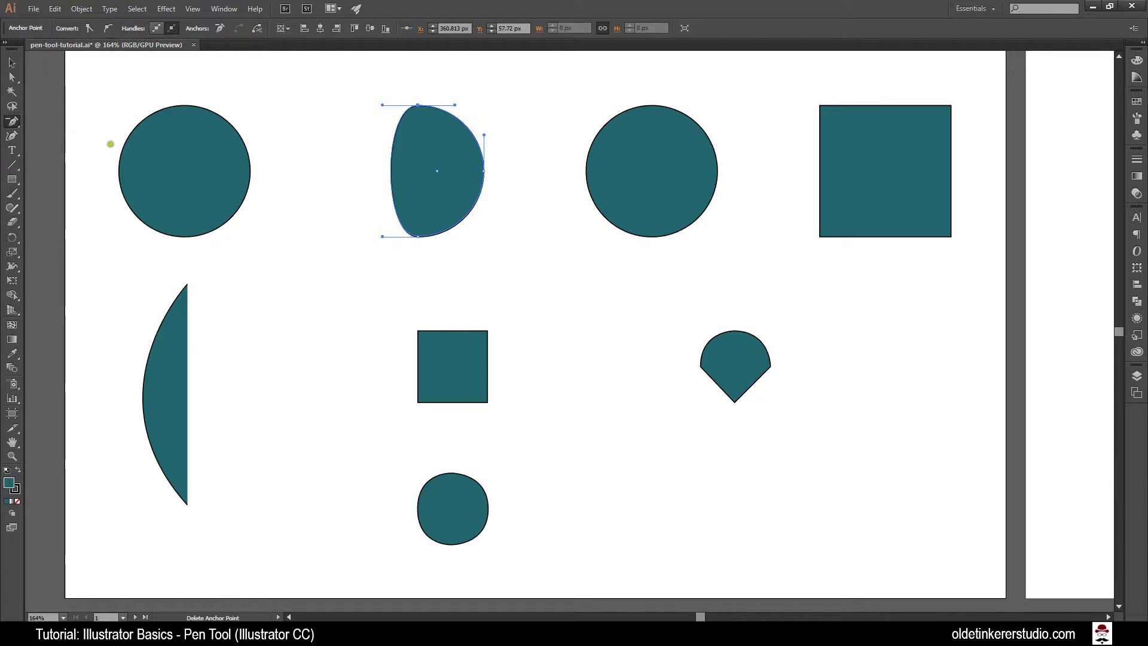
With the Anchor Point tool, convert the third circle's bottom anchor to a corner and pull curve handles out of the large square's lower-left corner.
left_click(13, 123)
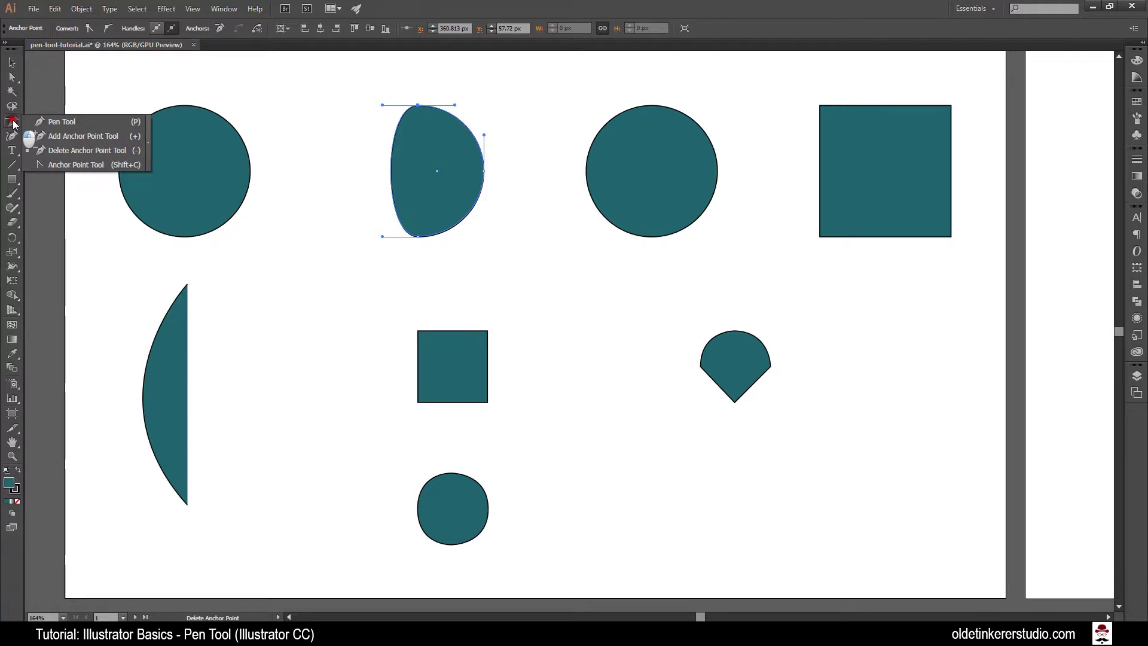
left_click_drag(13, 122, 74, 167)
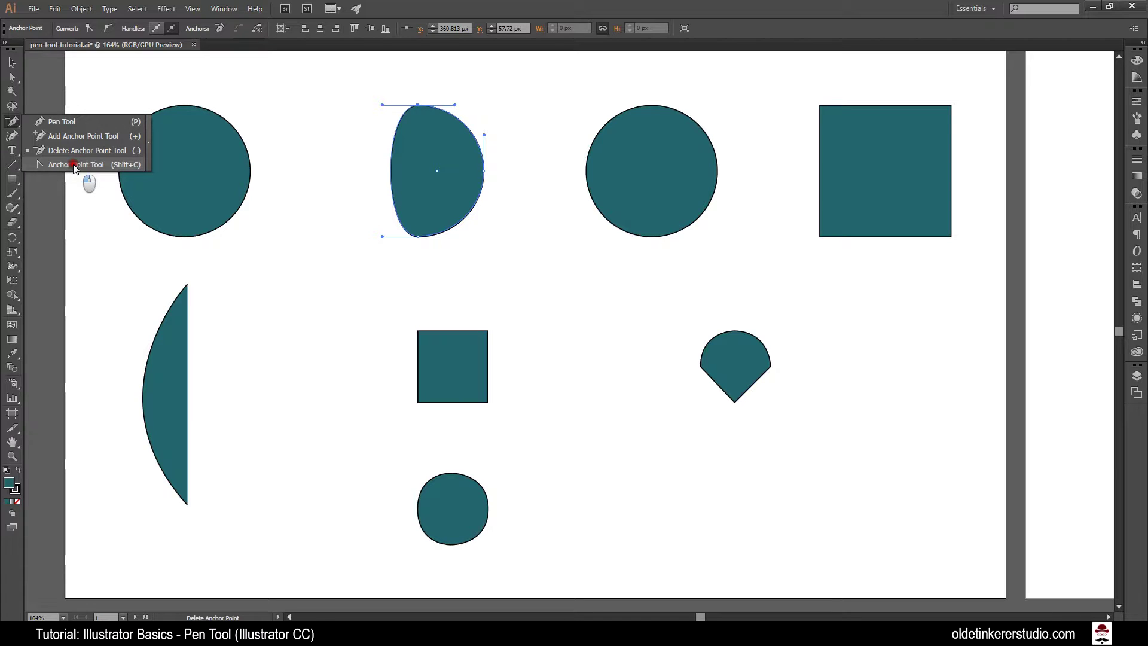
left_click_drag(74, 167, 74, 167)
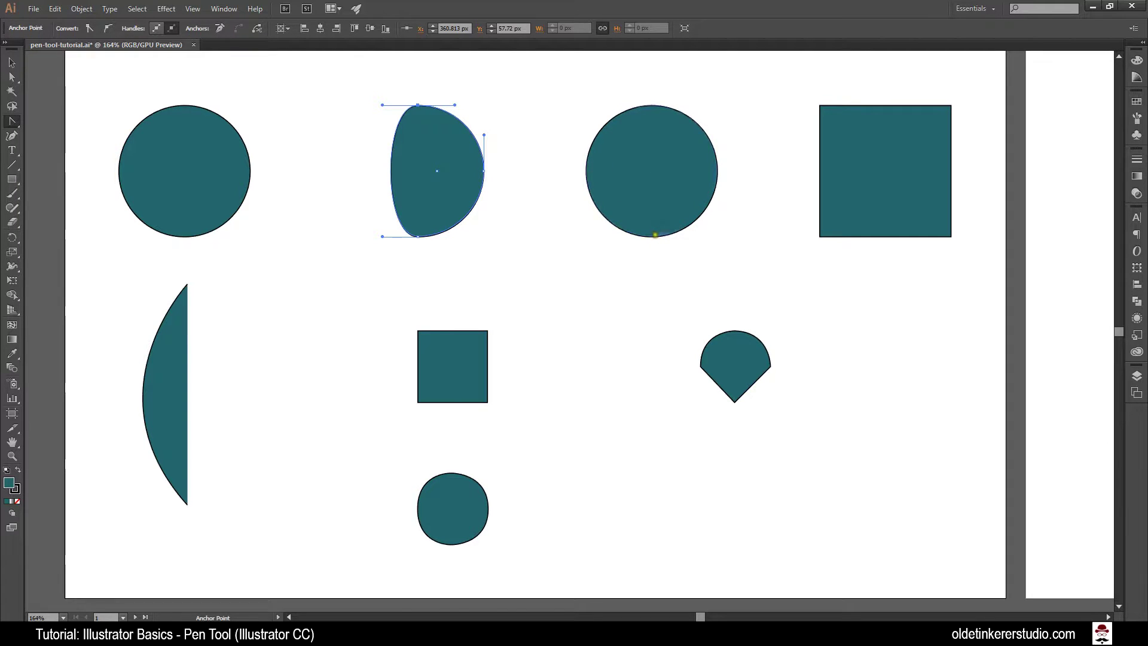
left_click(652, 236)
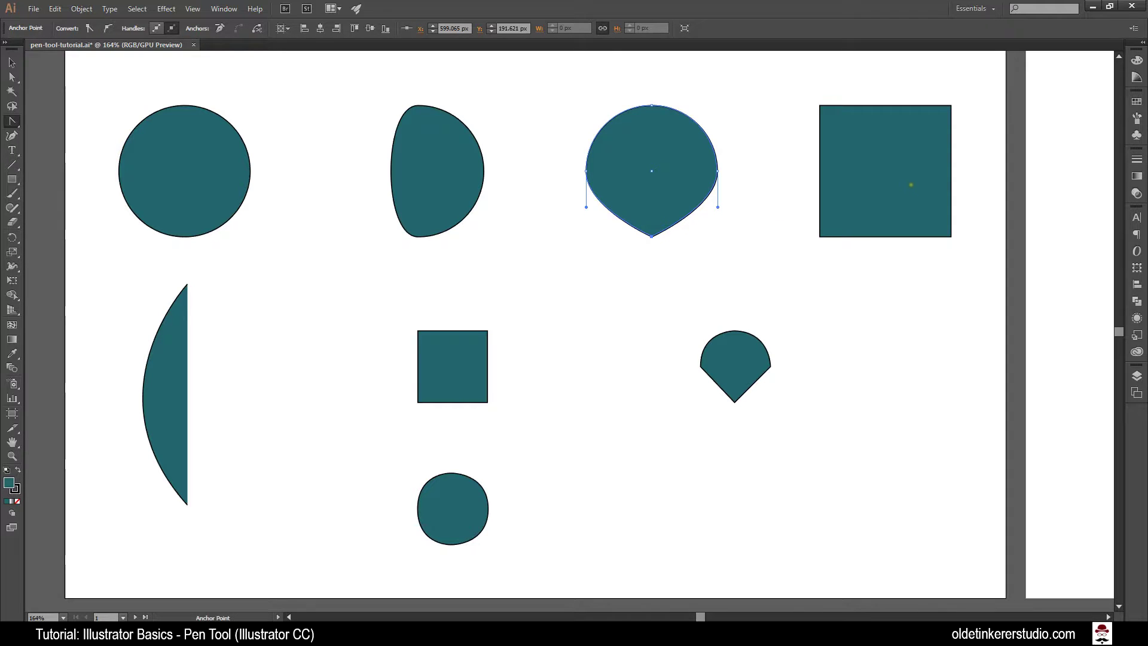
left_click_drag(818, 235, 770, 245)
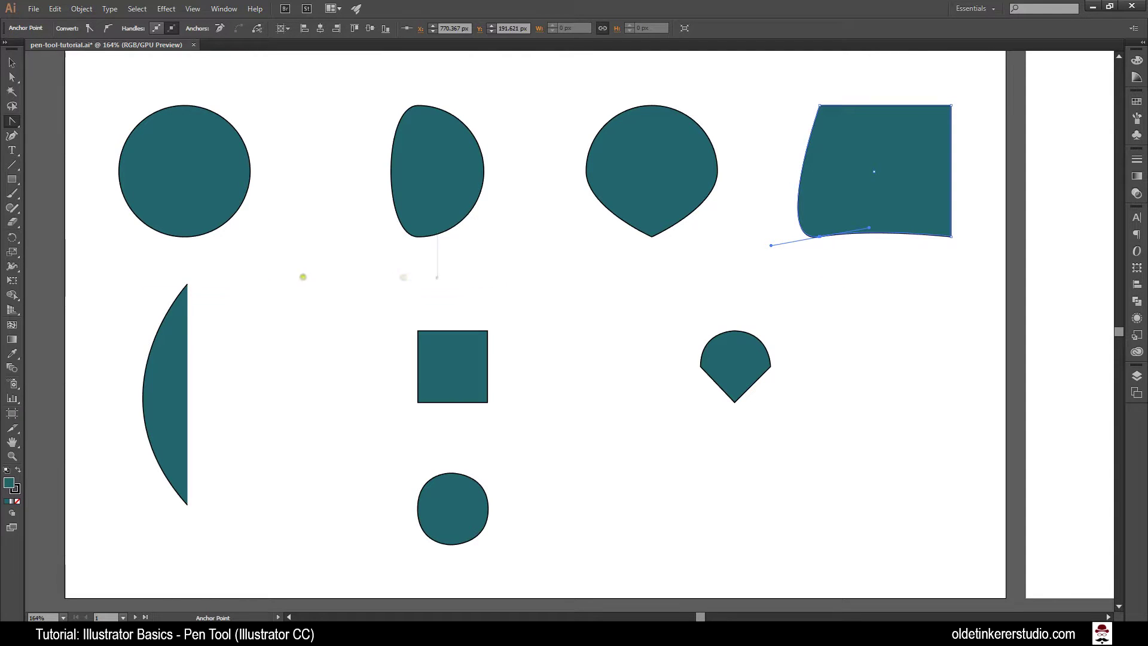
Draw an open, left-bulging crescent about 225 px tall with the Pen tool beside the existing crescent, level with it, and deselect it.
left_click(13, 122)
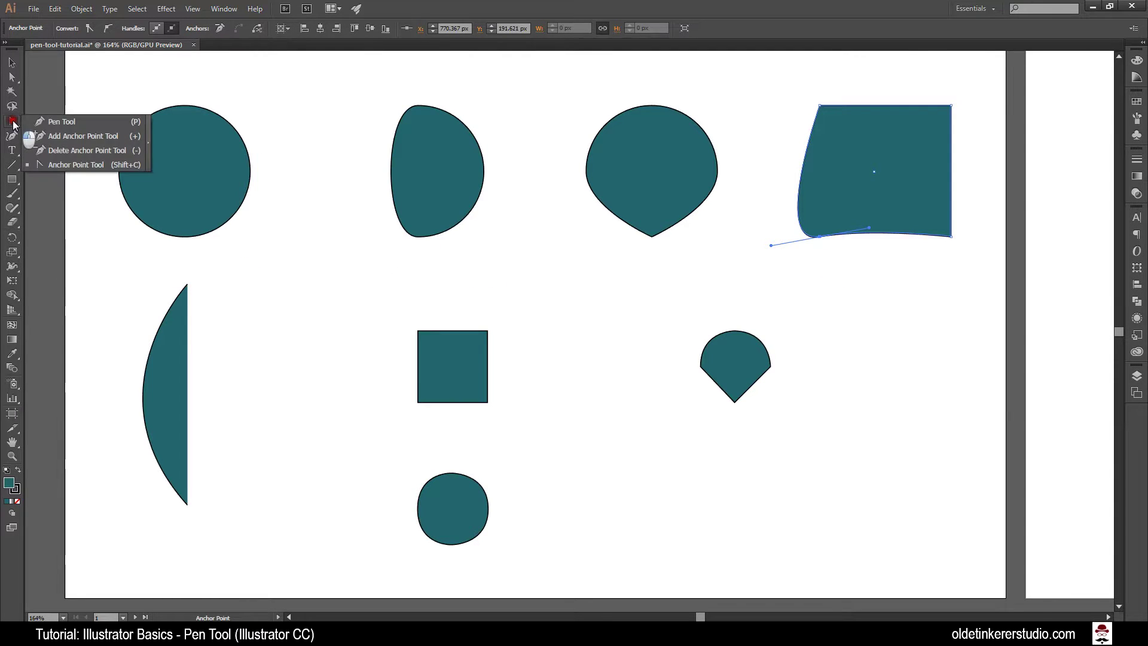
left_click(65, 122)
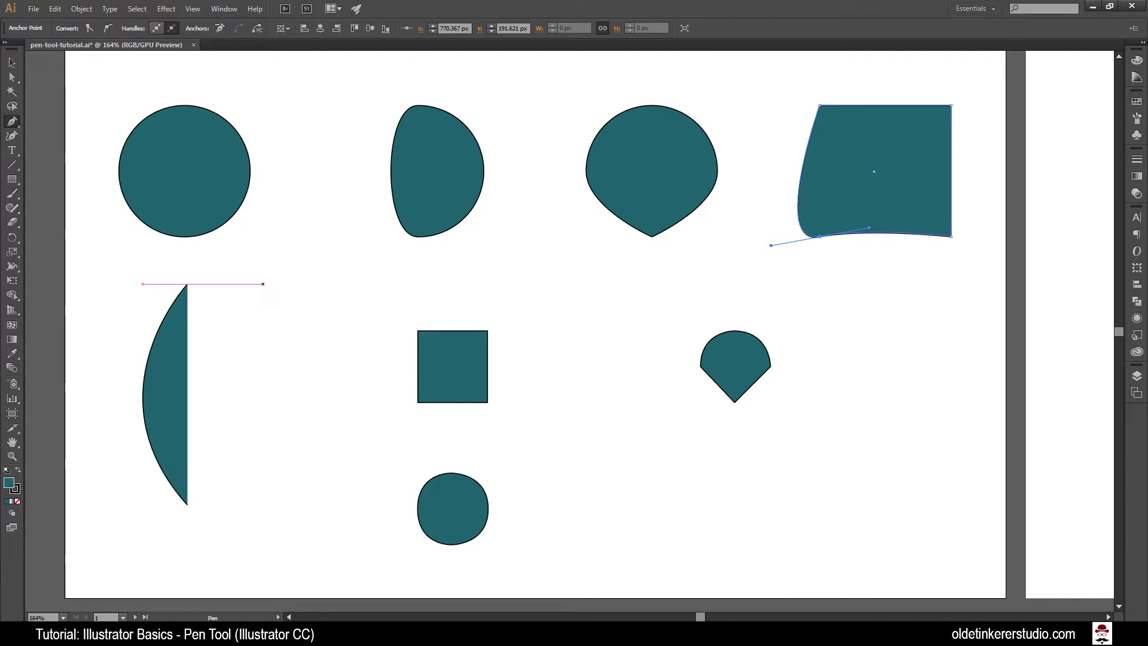
left_click(263, 284)
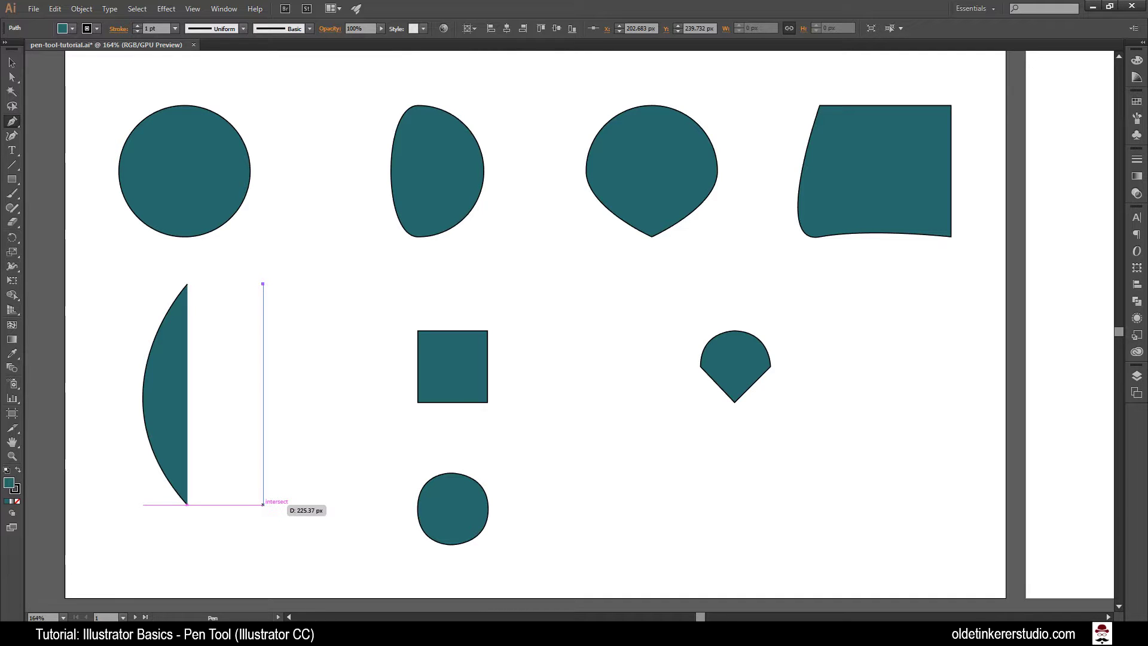
left_click(262, 504)
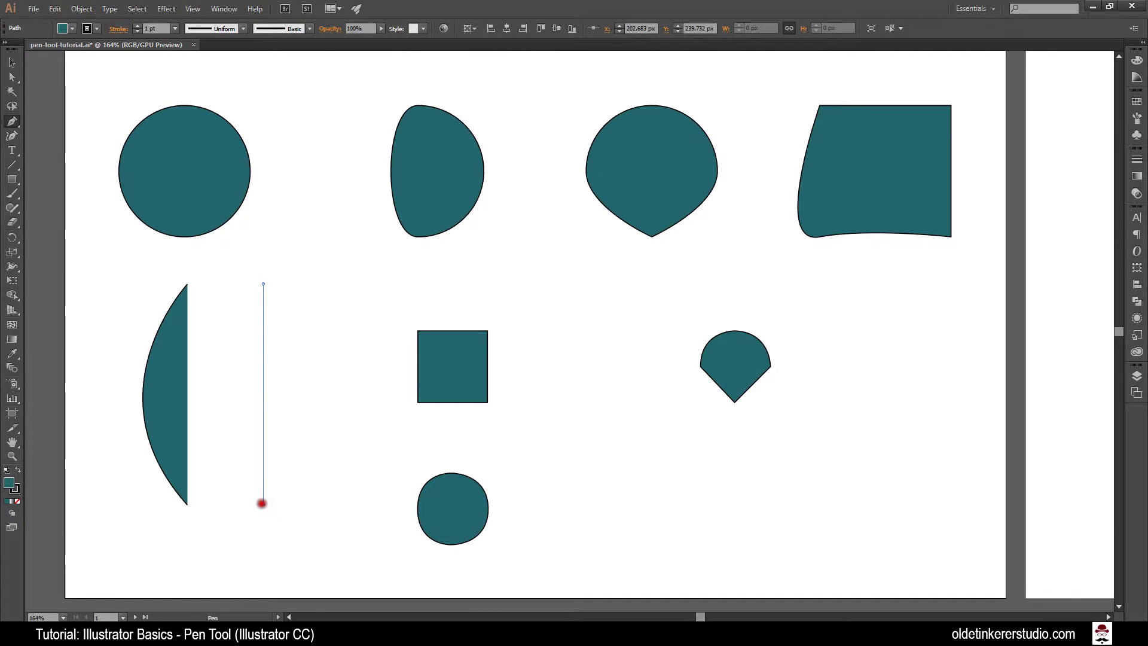
left_click_drag(262, 503, 350, 594)
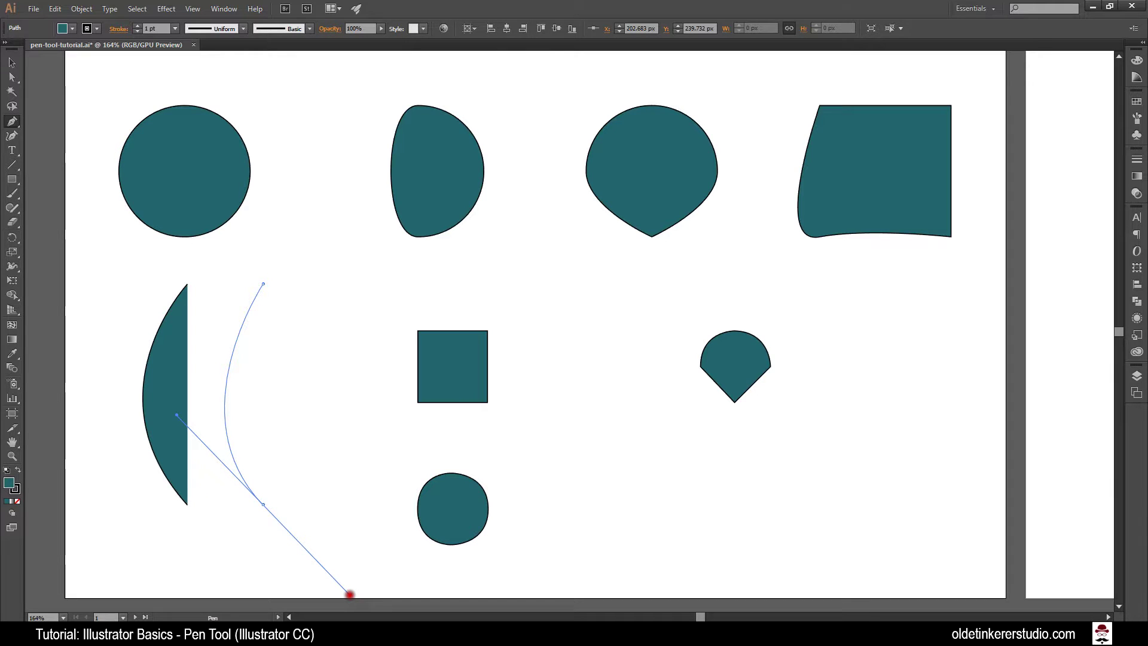
left_click_drag(349, 594, 349, 594)
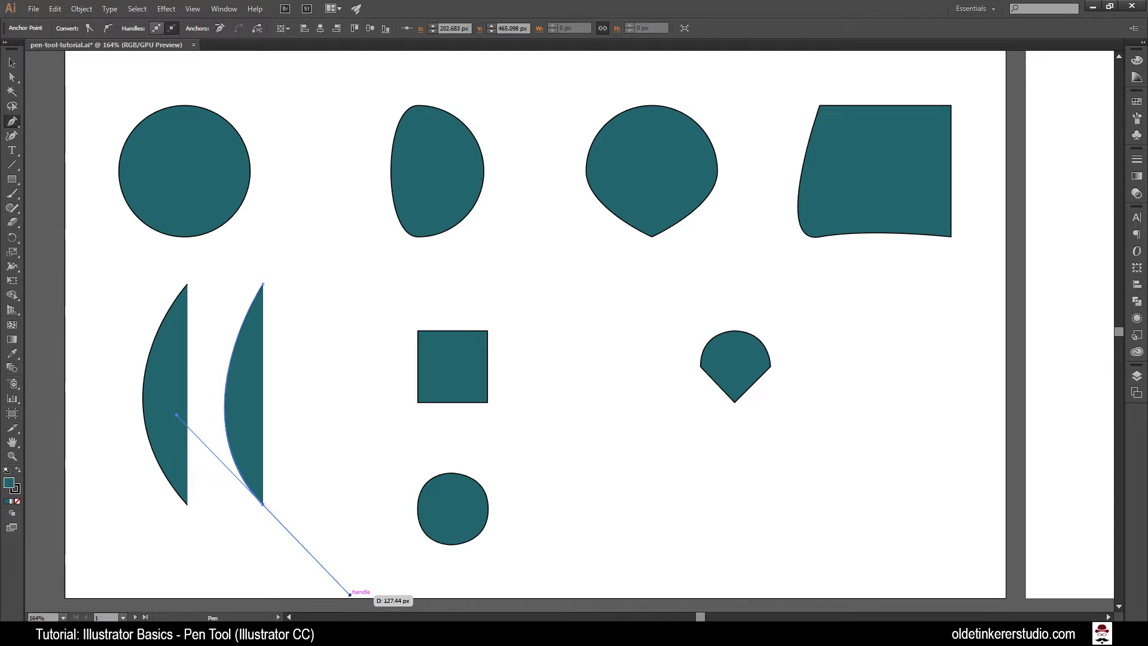
left_click_drag(349, 593, 350, 594)
left_click(356, 462, "ctrl")
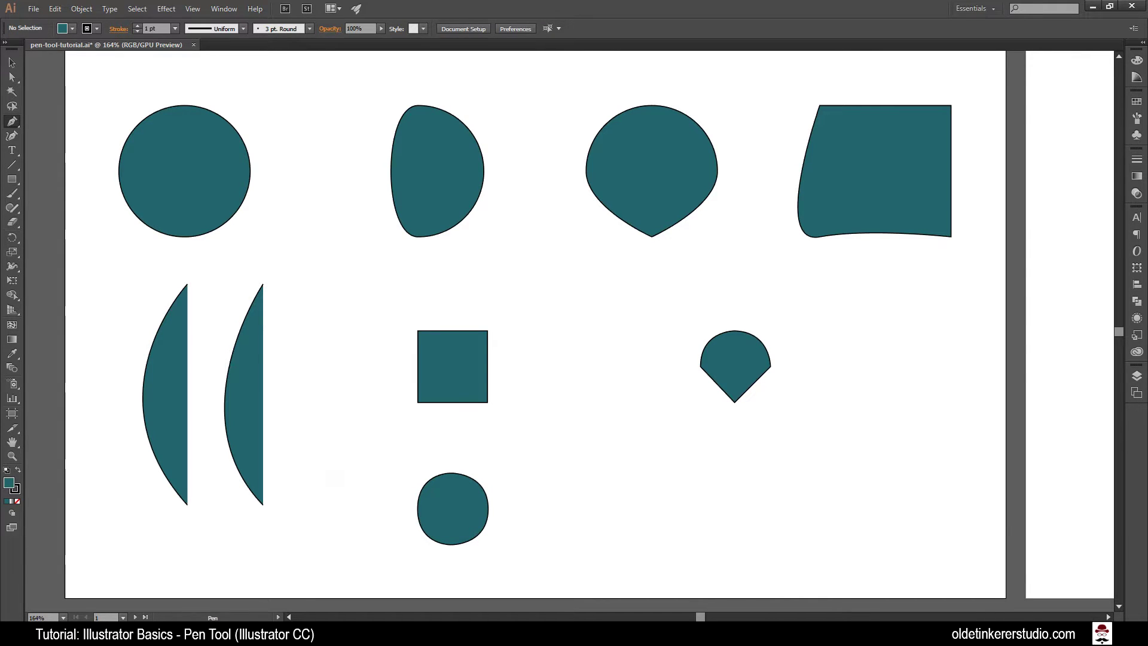
Draw a closed fan shape about 49 px wide and 52 px tall below the existing fan, with a curved top and straight sides meeting at a point.
left_click(736, 459)
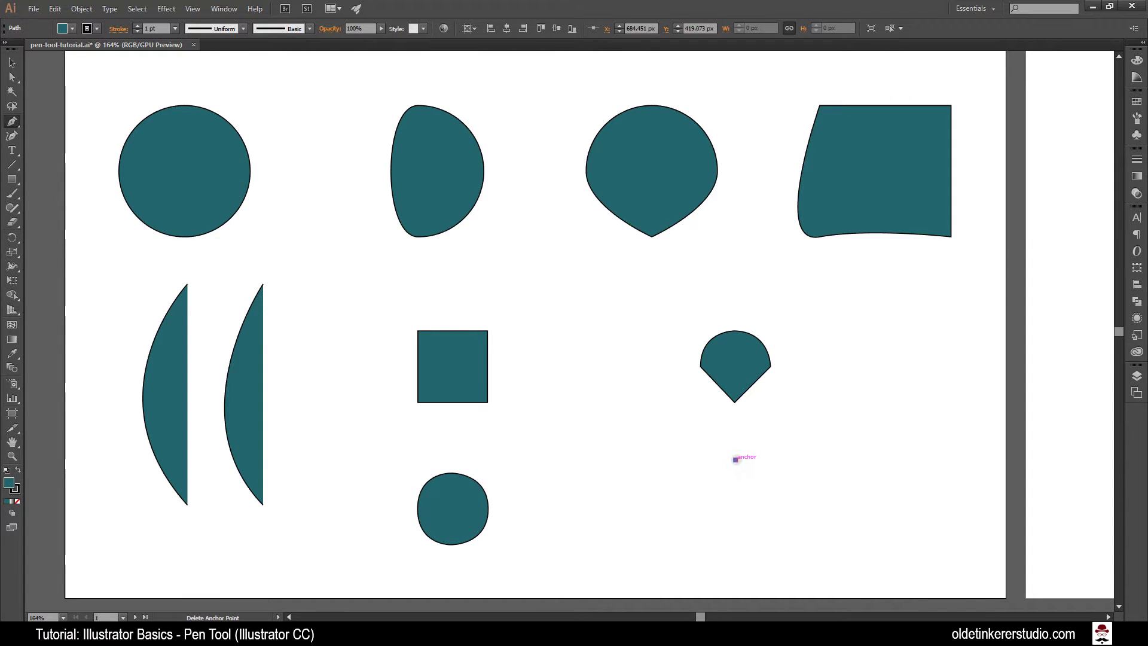
left_click(707, 481)
left_click_drag(707, 482, 709, 499)
left_click(708, 479)
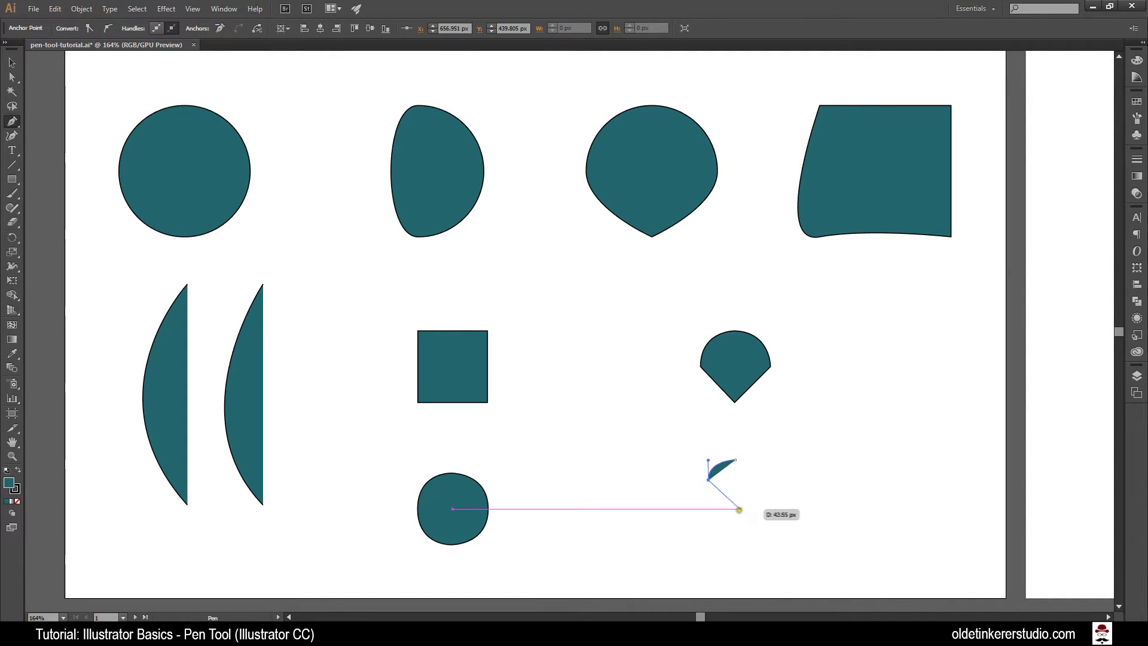
left_click(736, 509)
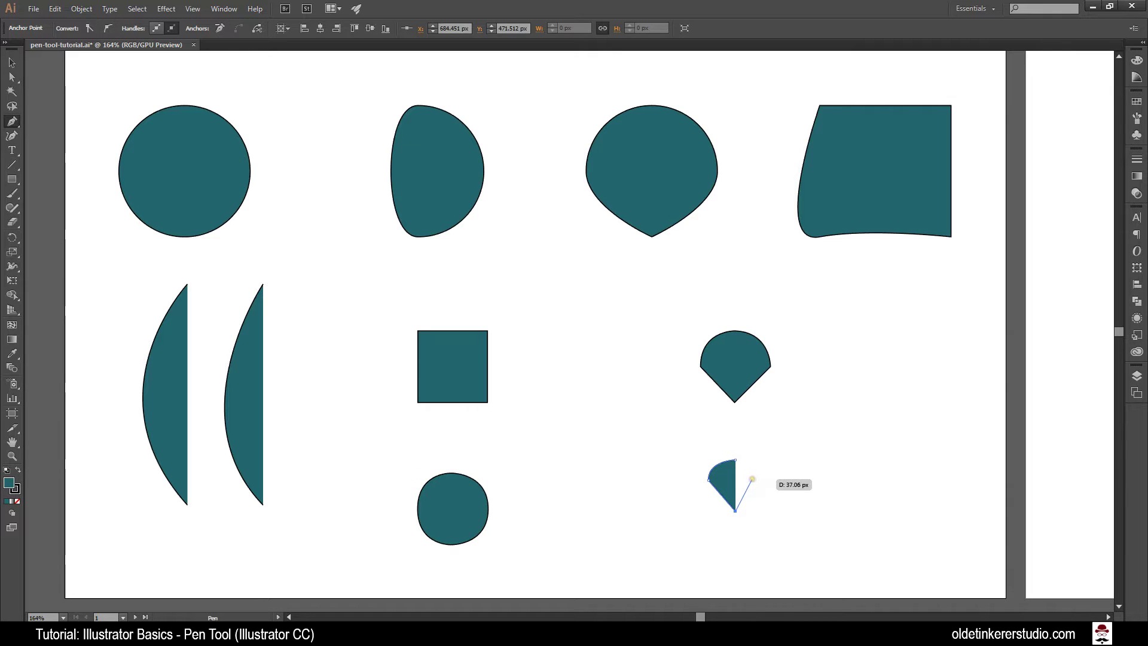
left_click(757, 479)
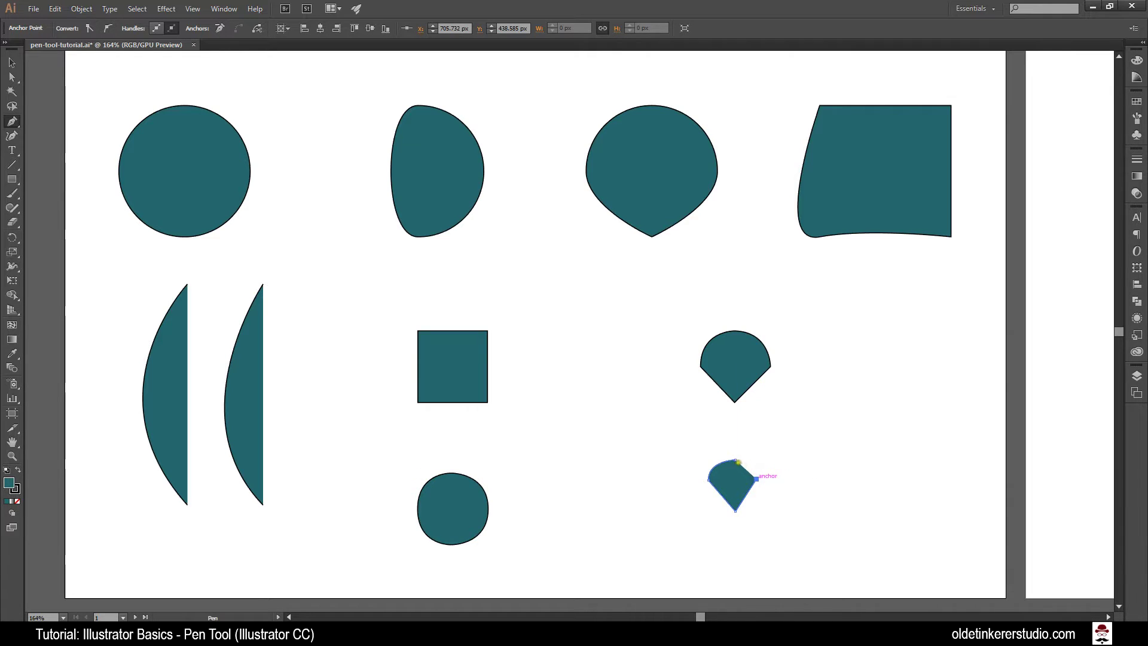
left_click_drag(736, 459, 711, 459)
left_click(192, 9)
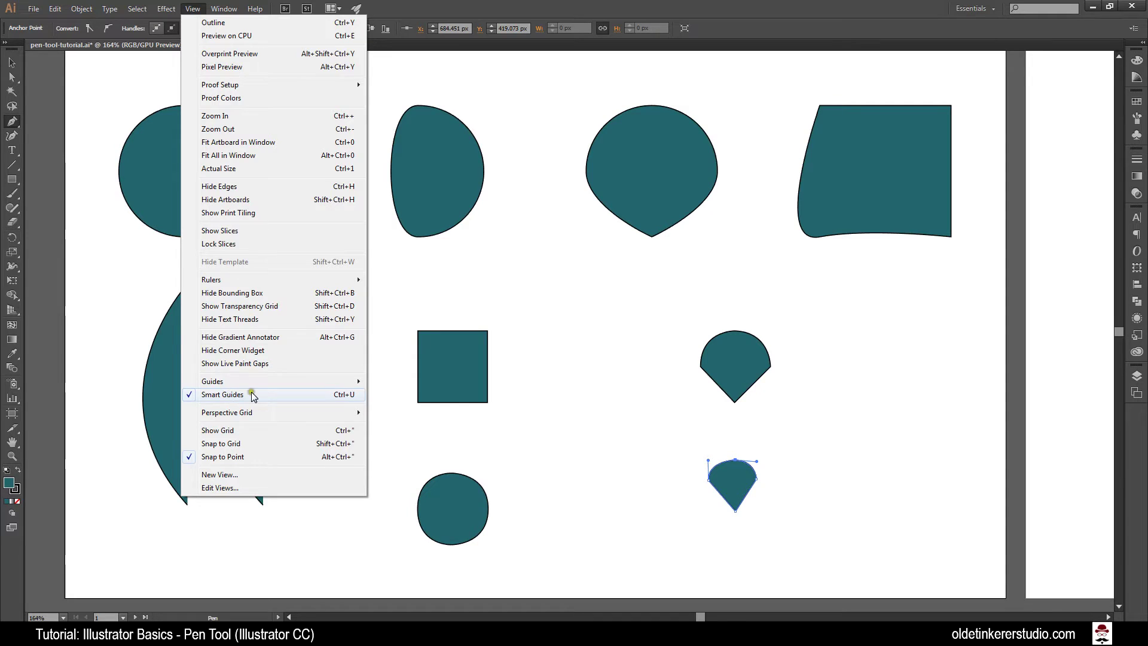
left_click(393, 10)
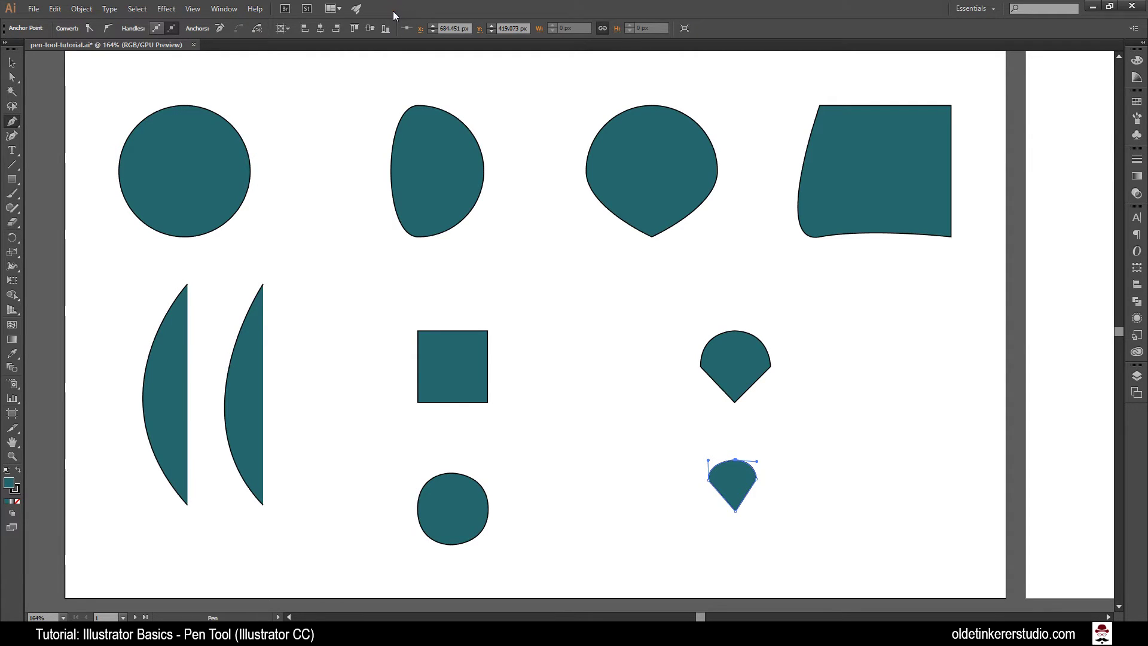
Draw a closed straight-sided rectangle about 62 px wide and 73 px tall with the Pen tool beside the small square, level with it.
left_click(529, 330)
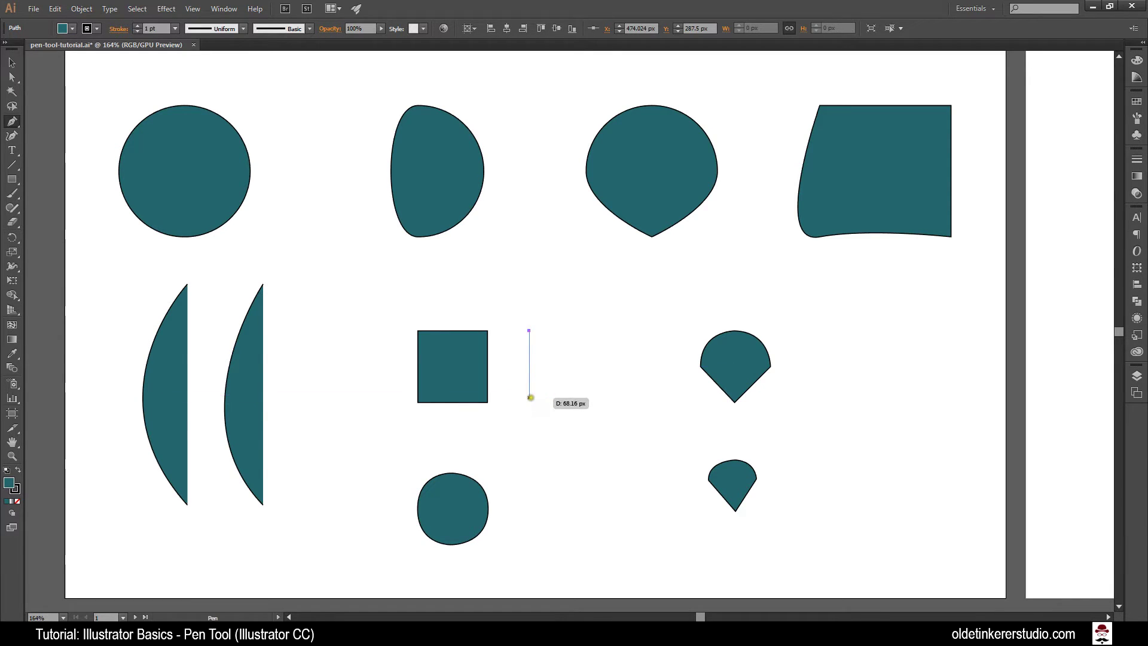
left_click(530, 402)
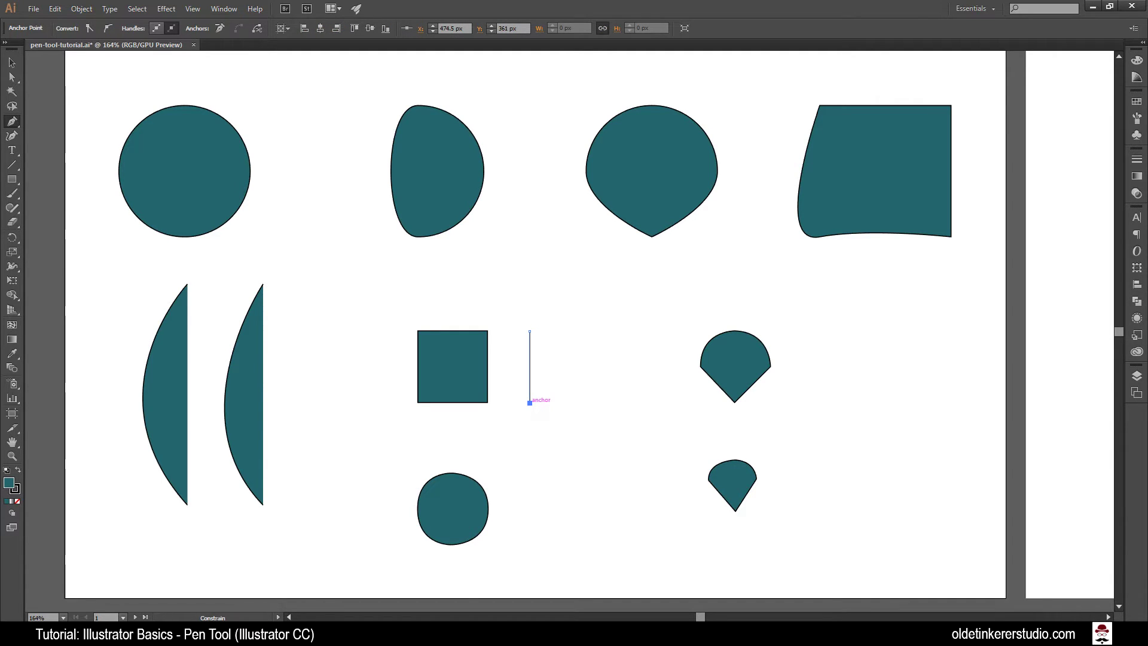
left_click(591, 402)
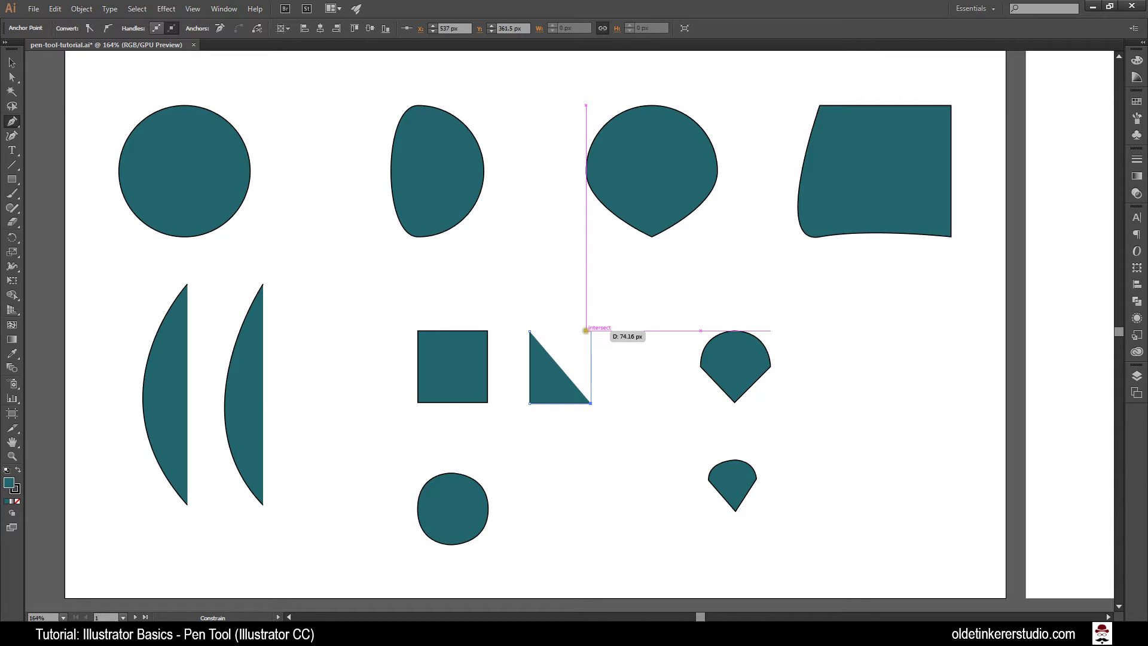
left_click(589, 330)
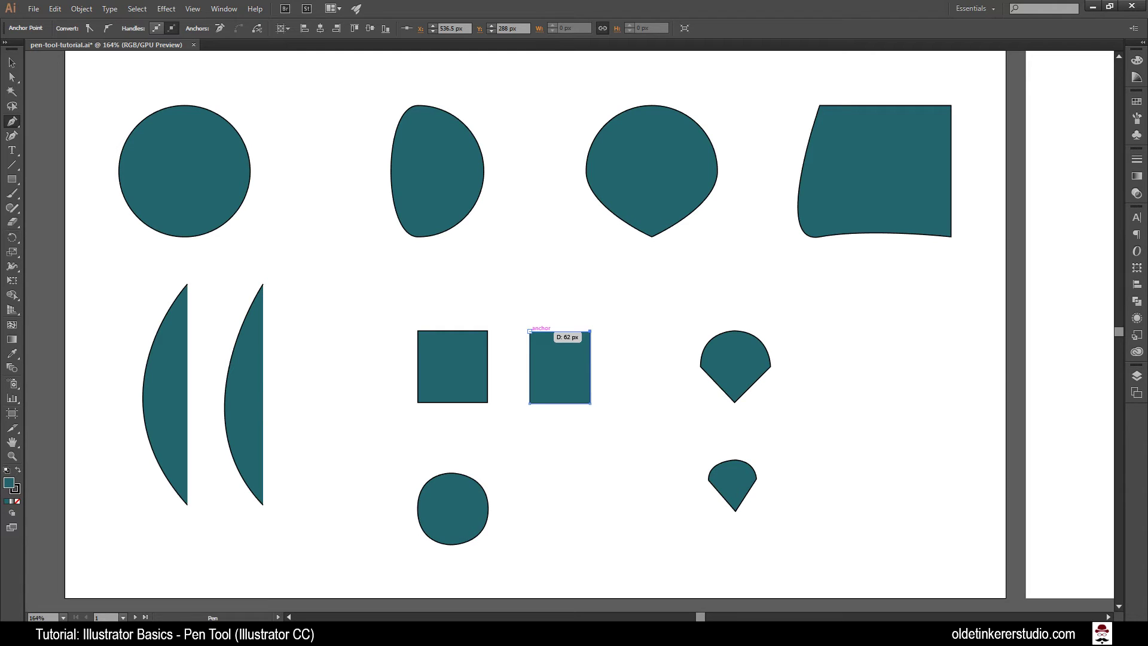
left_click(530, 331)
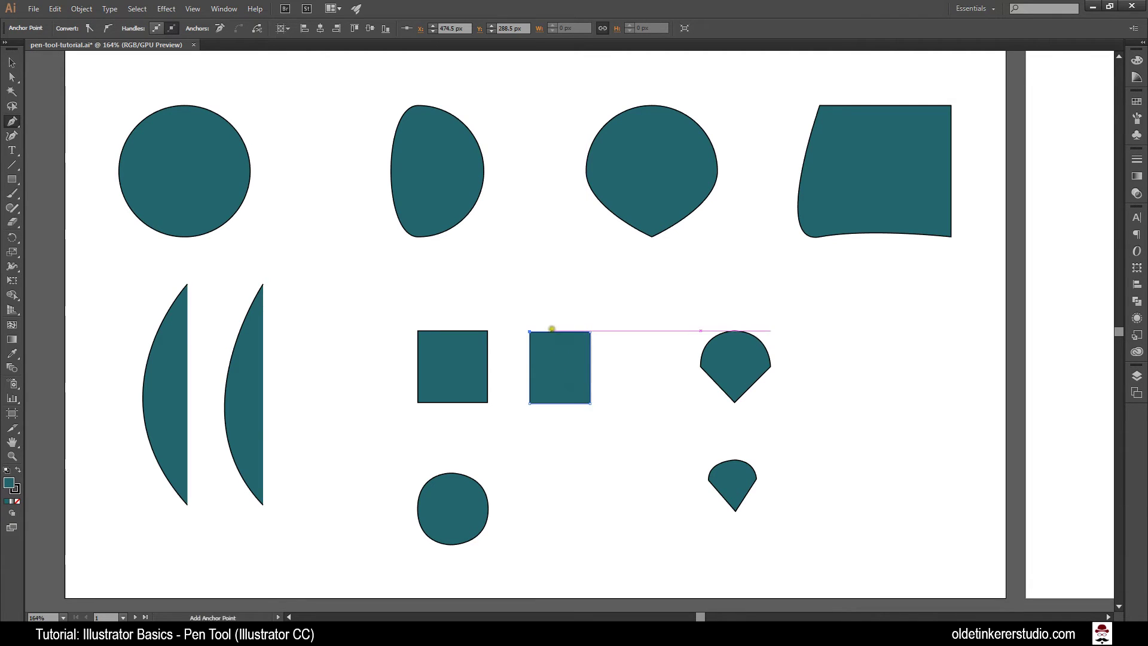
Show the grid and draw a closed four-anchor circle about 73 px across with the Pen tool beside the small circle.
left_click(193, 10)
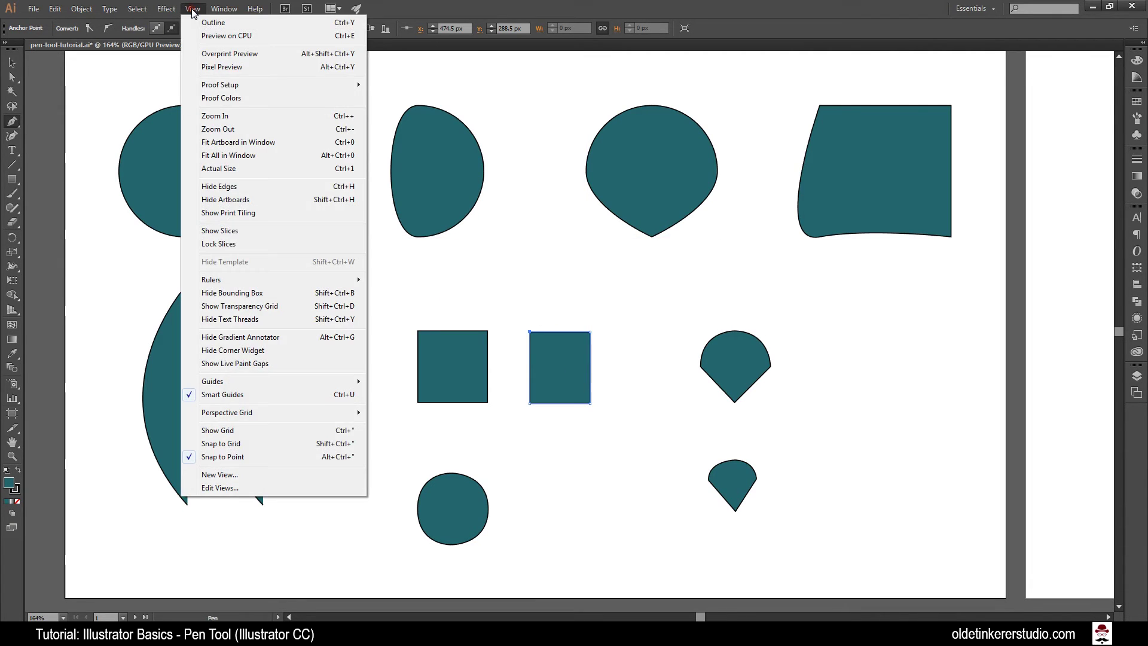
left_click(247, 432)
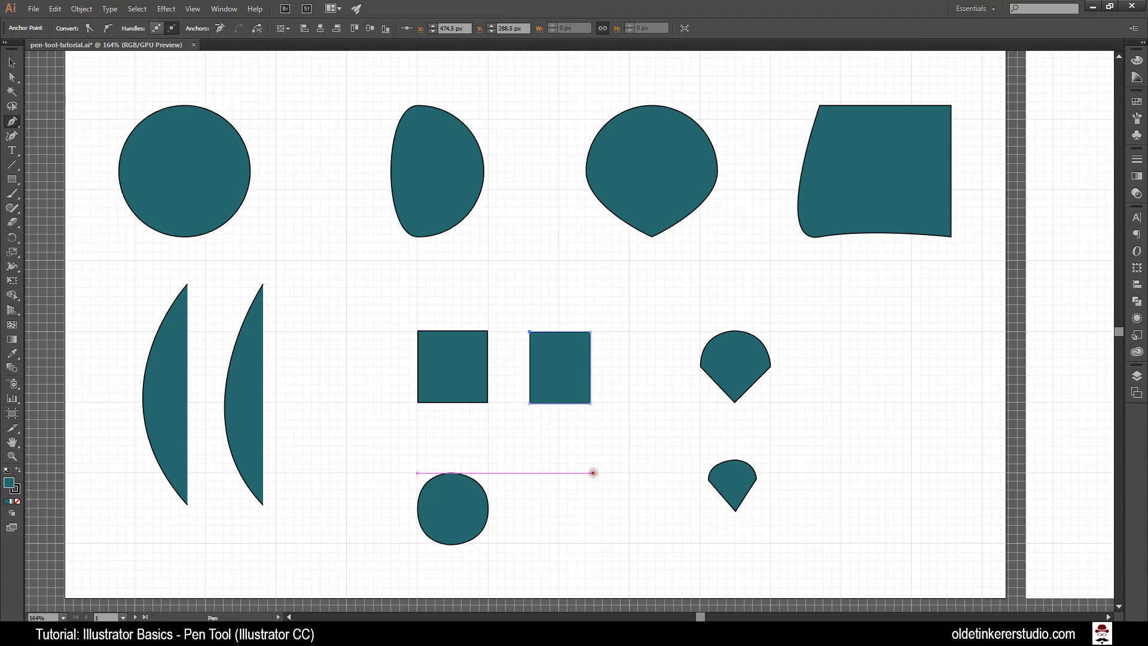
left_click(593, 473)
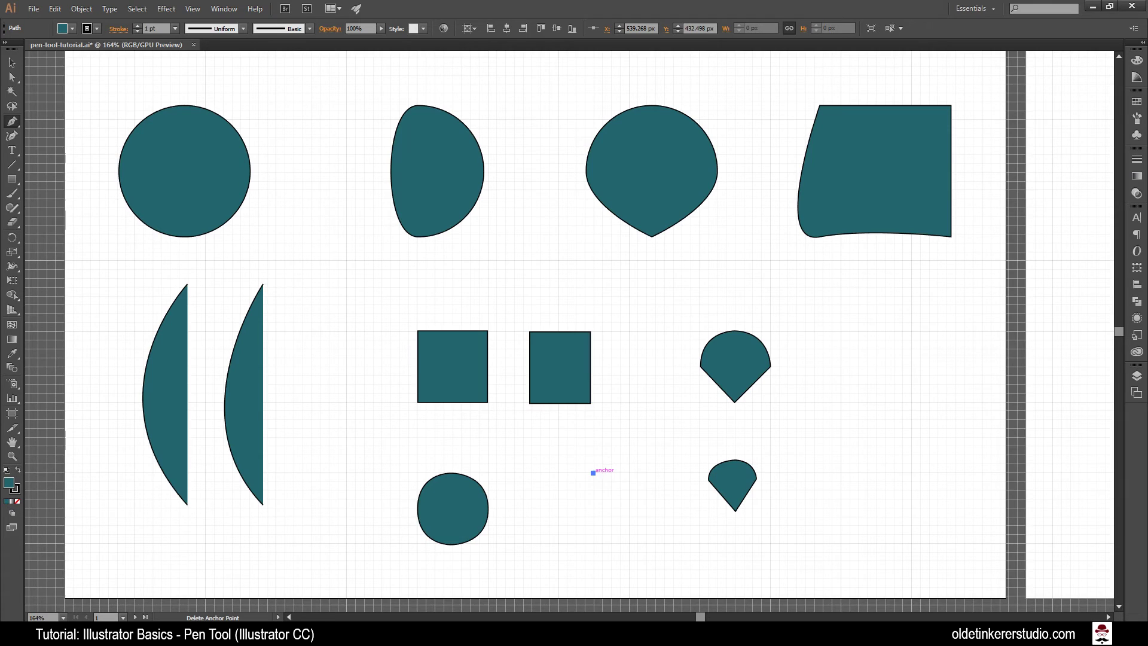
left_click(558, 508)
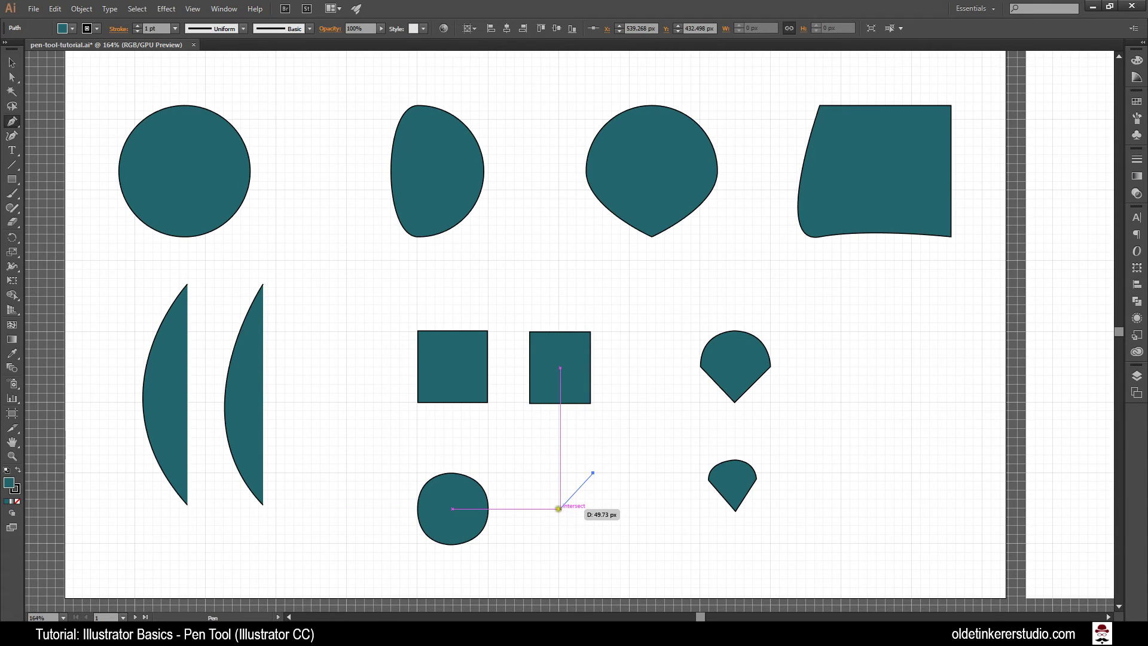
left_click_drag(558, 508, 557, 544)
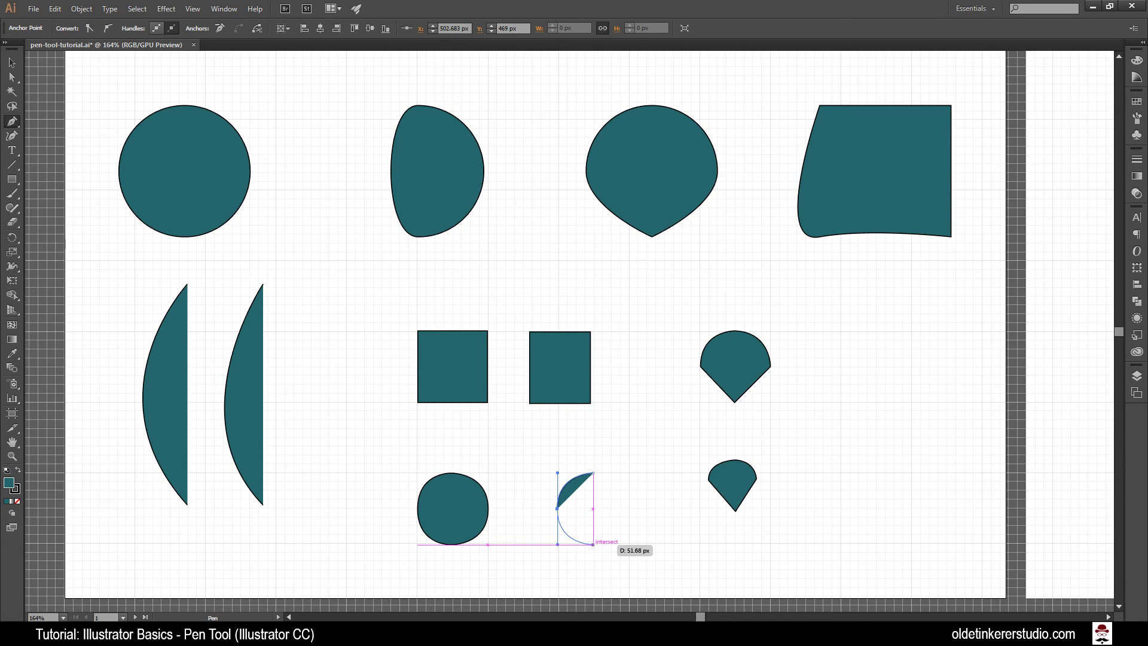
left_click(593, 544)
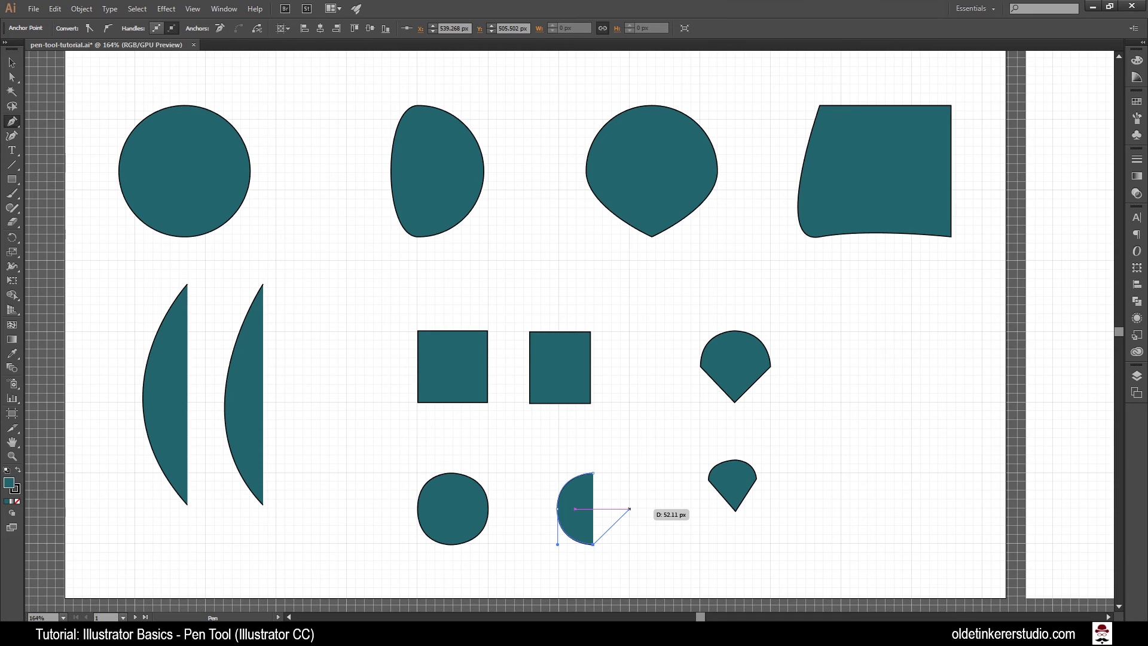
left_click(630, 508)
left_click_drag(629, 508, 628, 471)
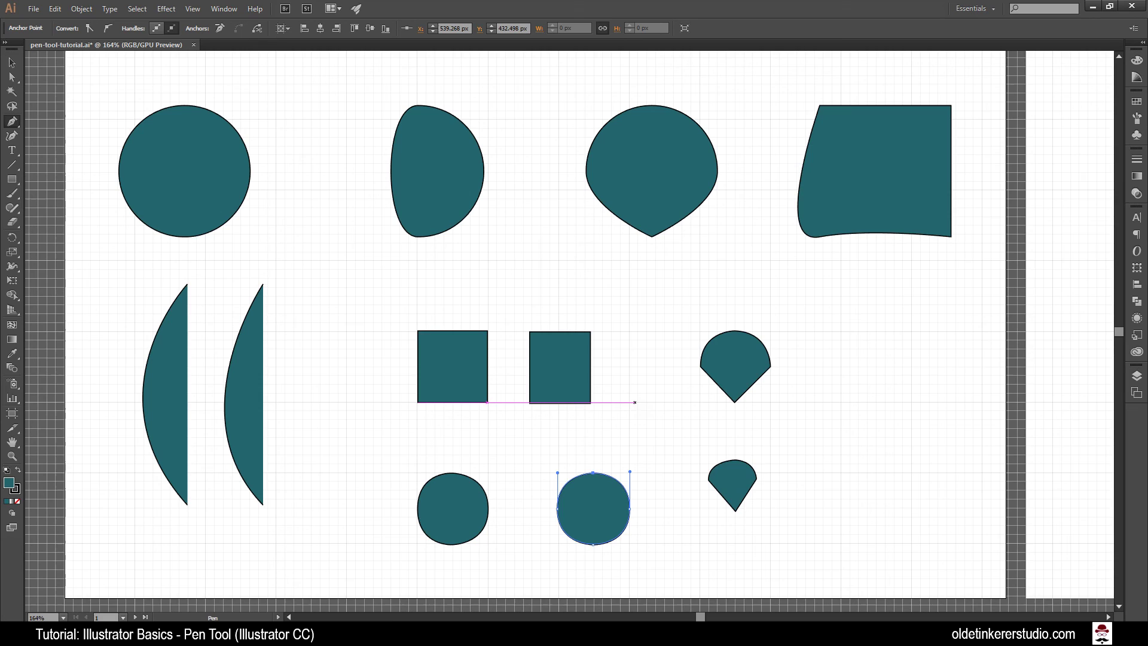
Bring the neighbouring artboard with its row of practice shapes into view.
left_click(635, 403)
left_click(694, 503)
left_click_drag(699, 616, 741, 616)
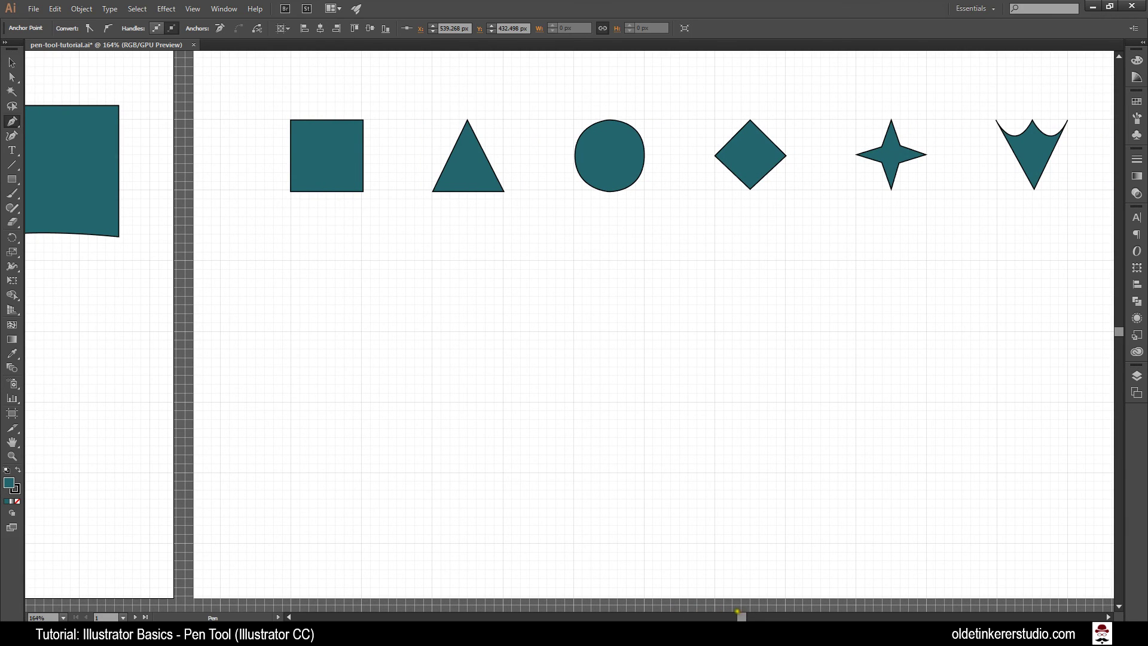